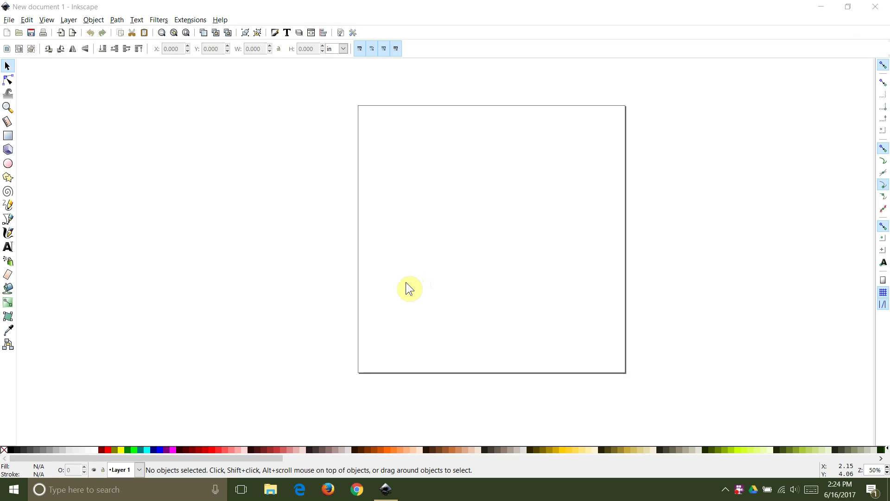
Set the page Width and Height to 6 in via Document Properties, then close the dialog
left_click(341, 33)
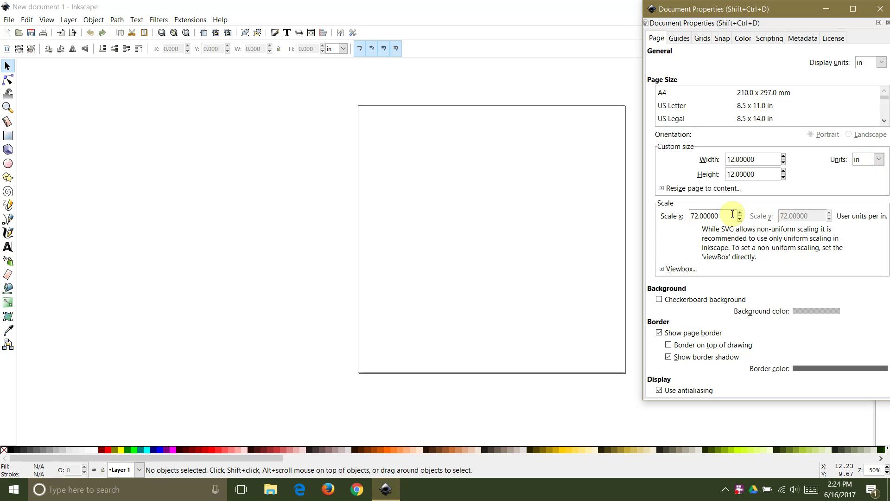
double_click(758, 156)
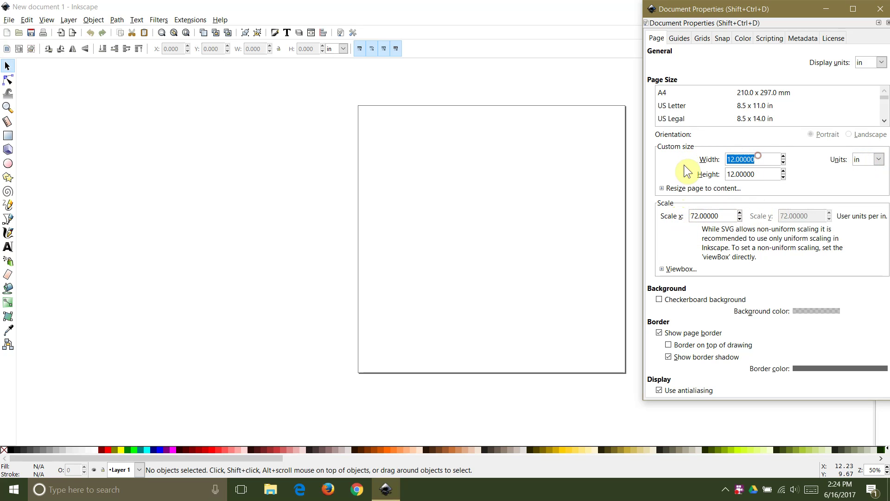
type("6")
key("Return")
double_click(762, 176)
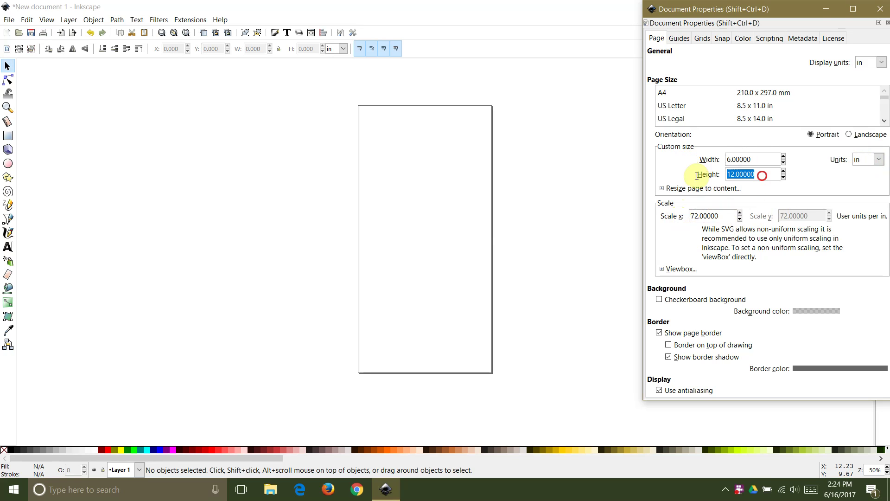
type("6")
key("Return")
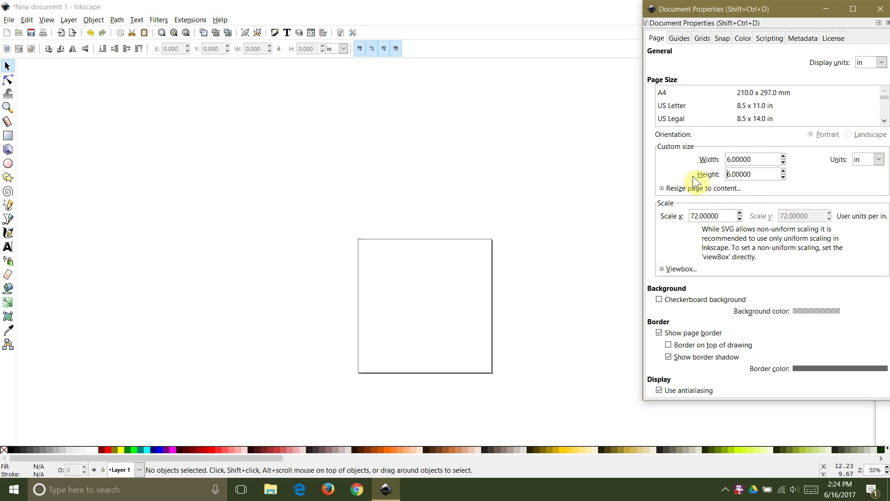
left_click(880, 8)
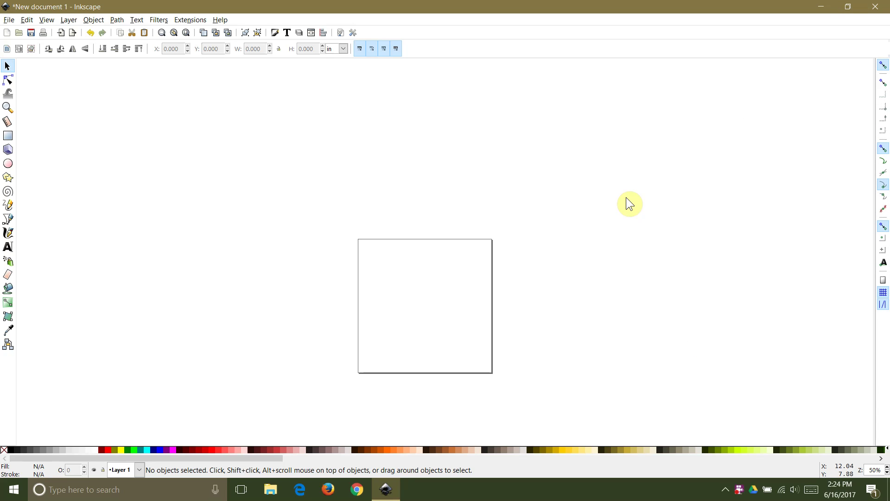
Zoom to the page and draw a green ellipse near the page centre
key("5")
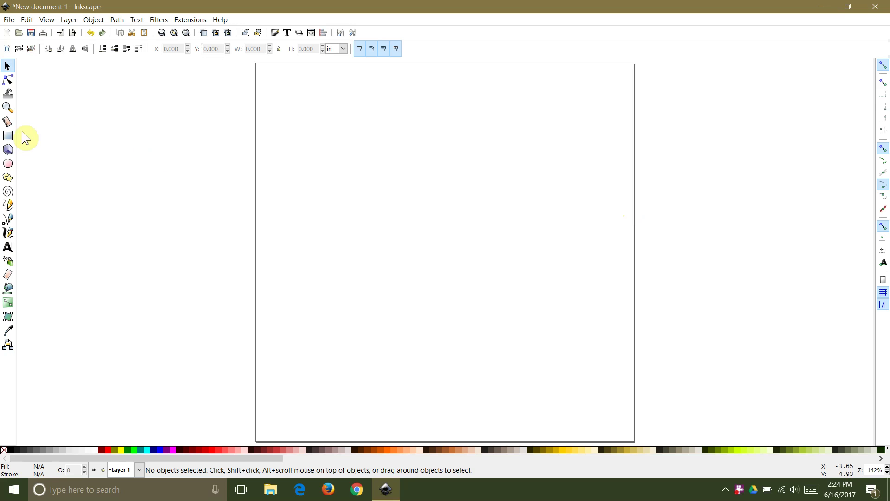
left_click(10, 163)
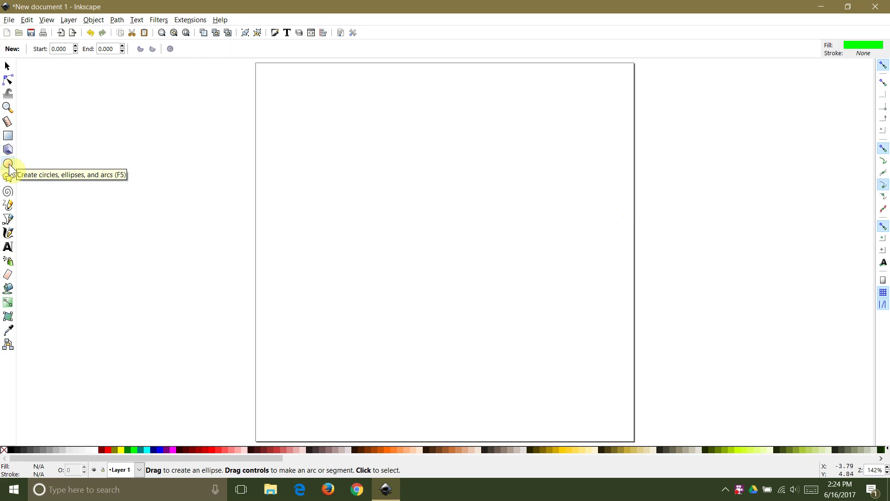
left_click_drag(327, 146, 502, 323)
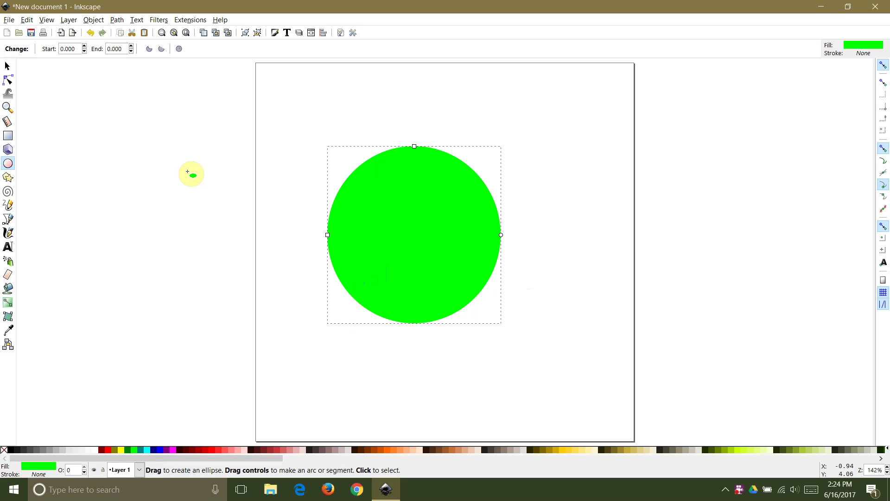
Resize the ellipse to W 3 in and H 3 in, making an exact circle
left_click(8, 67)
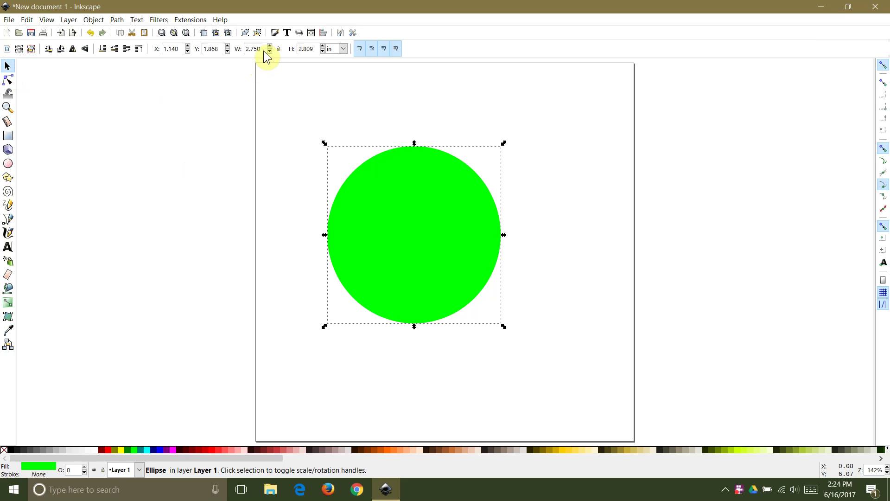
left_click_drag(262, 50, 235, 49)
type("3")
key("Tab")
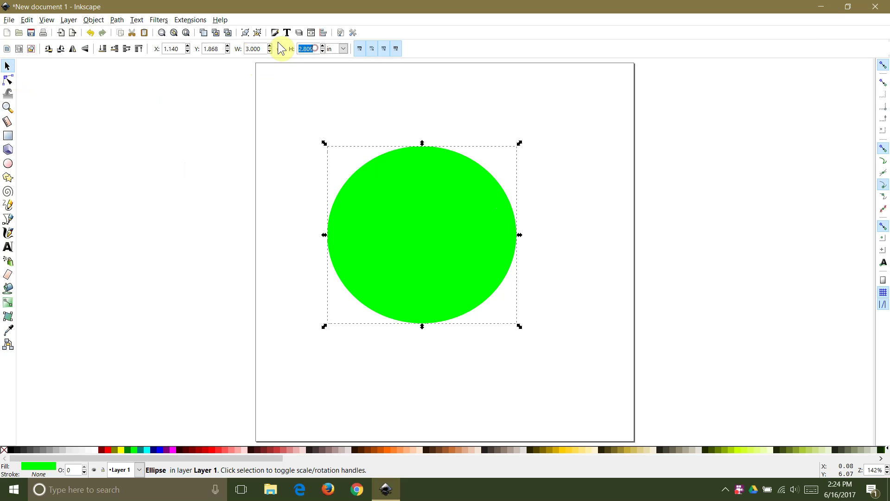
type("3")
key("Return")
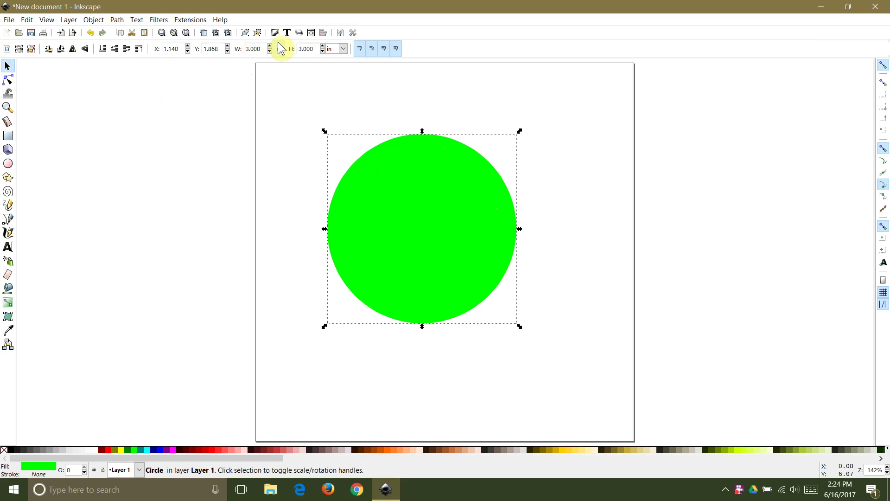
left_click(232, 113)
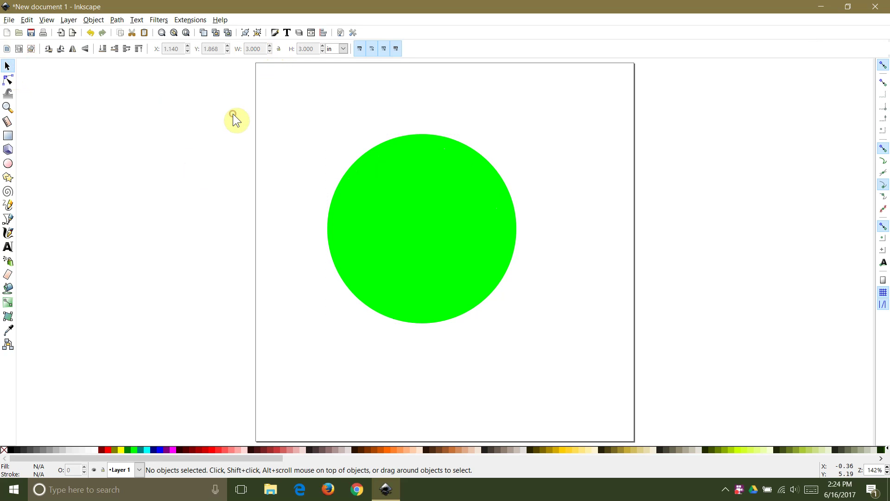
Copy and paste the green circle, then move the copy left of the page
left_click(357, 224)
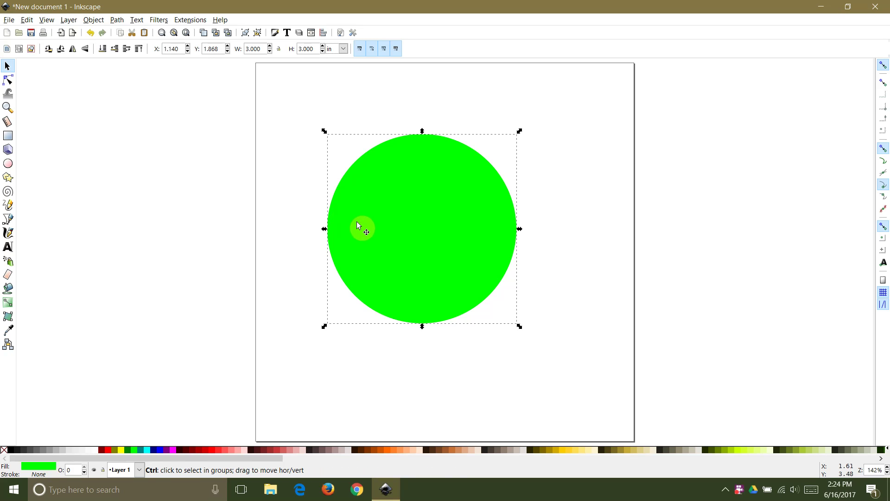
left_click(27, 20)
left_click(36, 81)
left_click(27, 19)
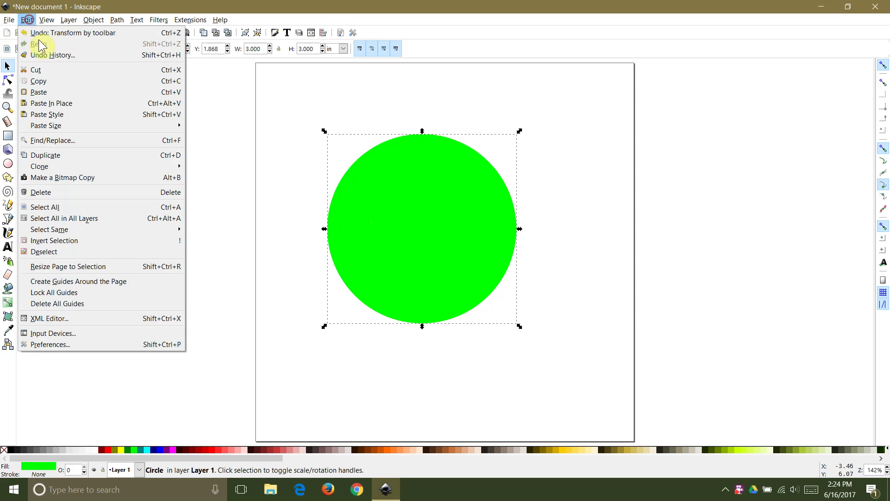
left_click(51, 94)
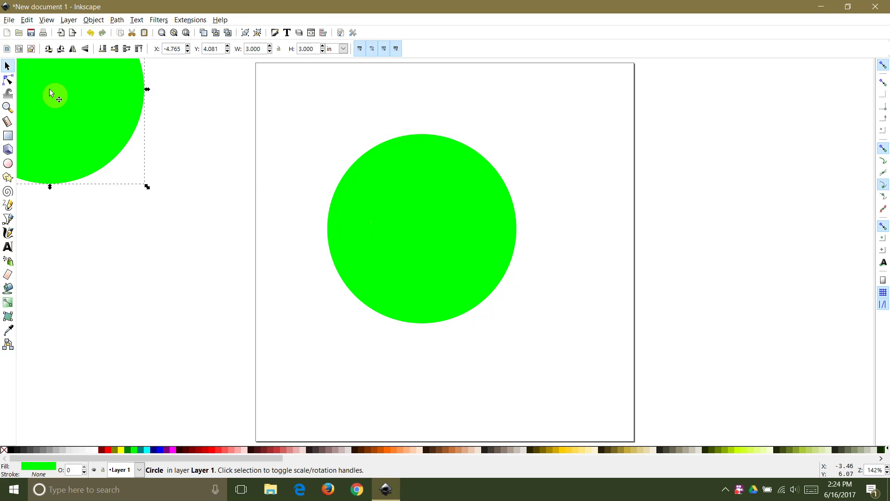
left_click(177, 208)
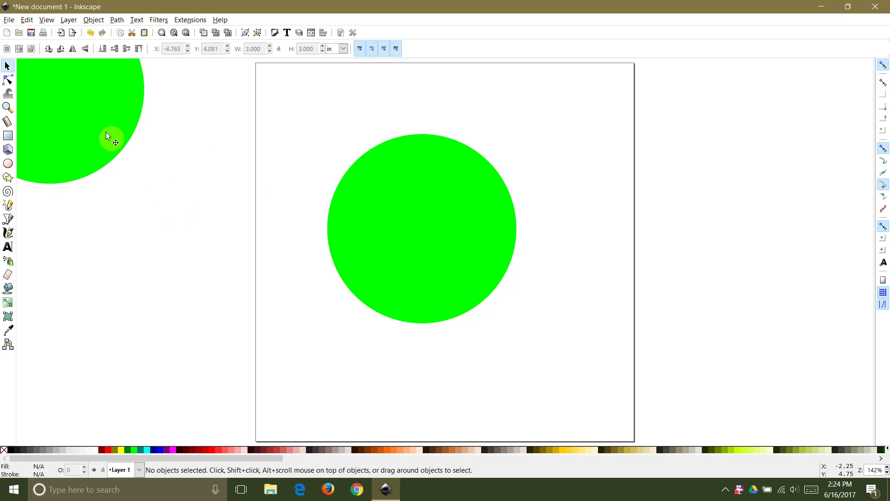
left_click_drag(106, 132, 196, 250)
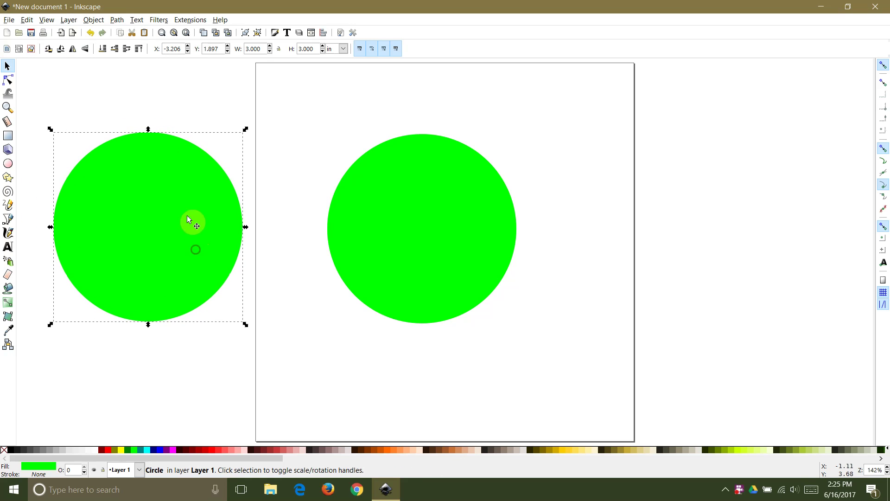
Turn the copy into a Dynamic Offset and shrink it slightly inward
left_click(118, 20)
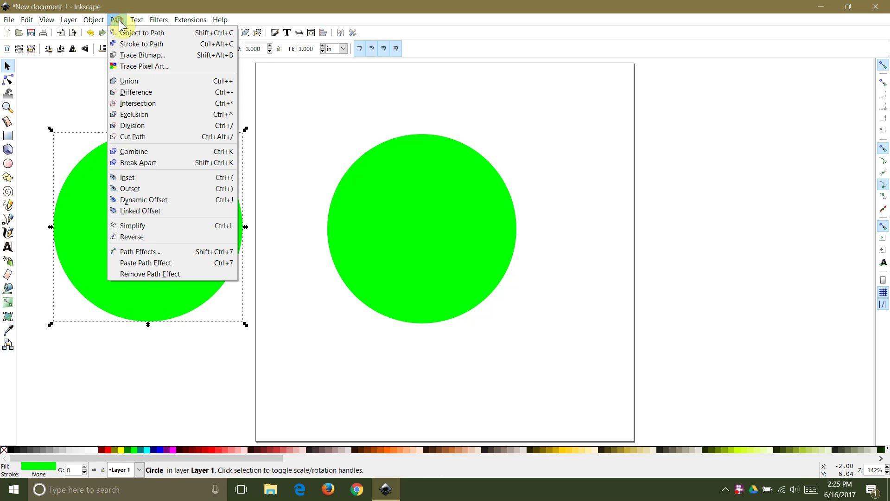
left_click(136, 204)
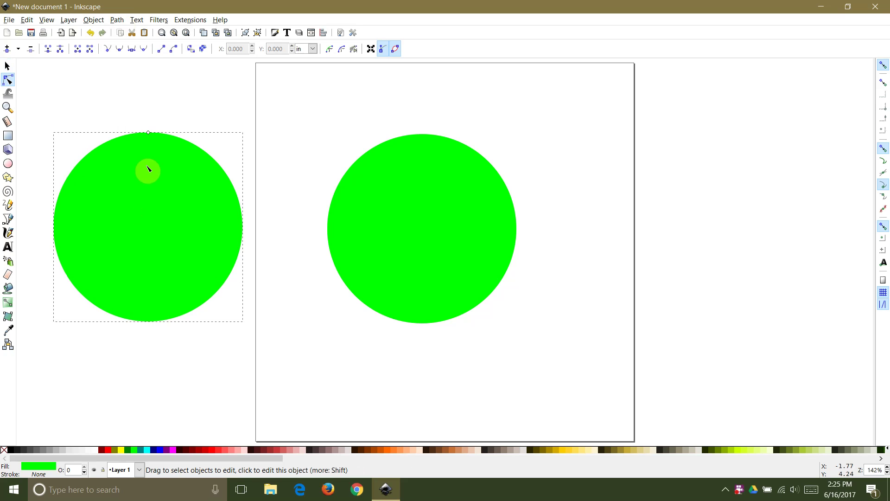
left_click_drag(149, 133, 151, 145)
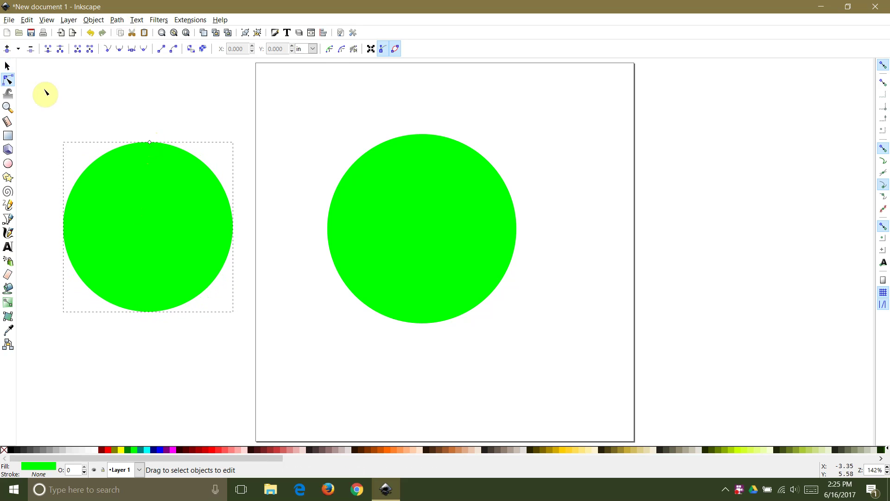
Fill the offset circle dark red and move it over the green circle
left_click(10, 68)
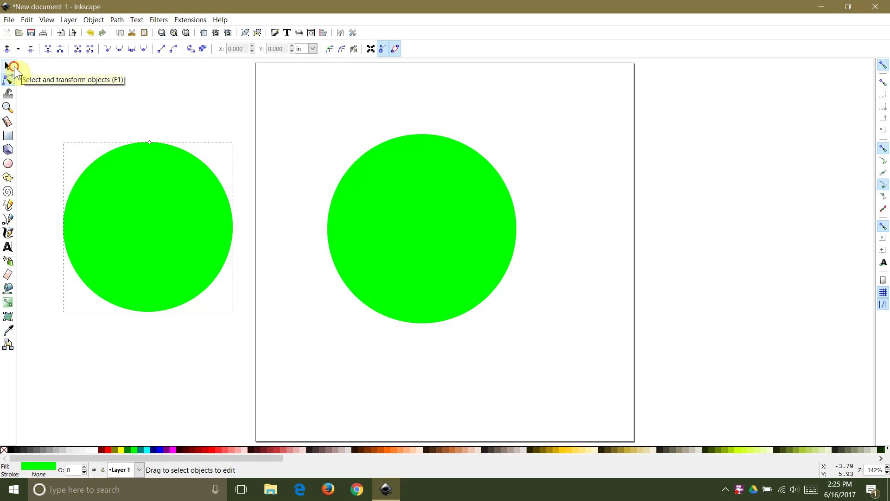
left_click_drag(91, 198, 355, 253)
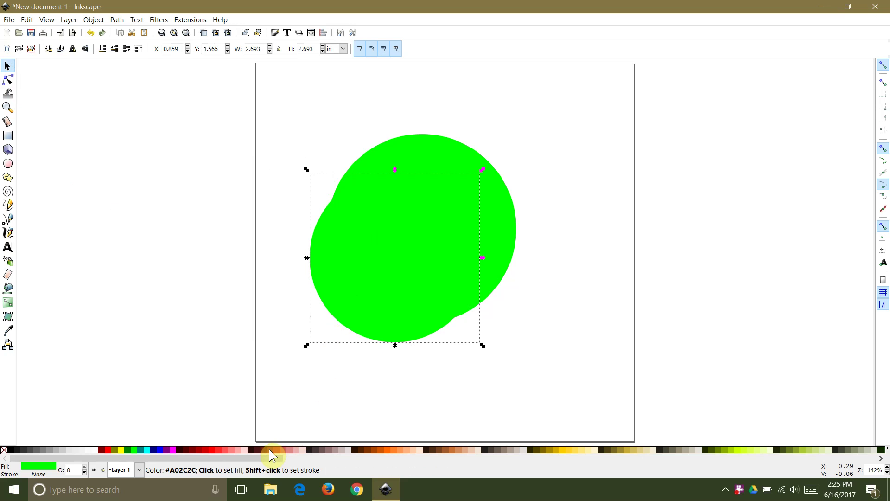
left_click(195, 450)
left_click(280, 393)
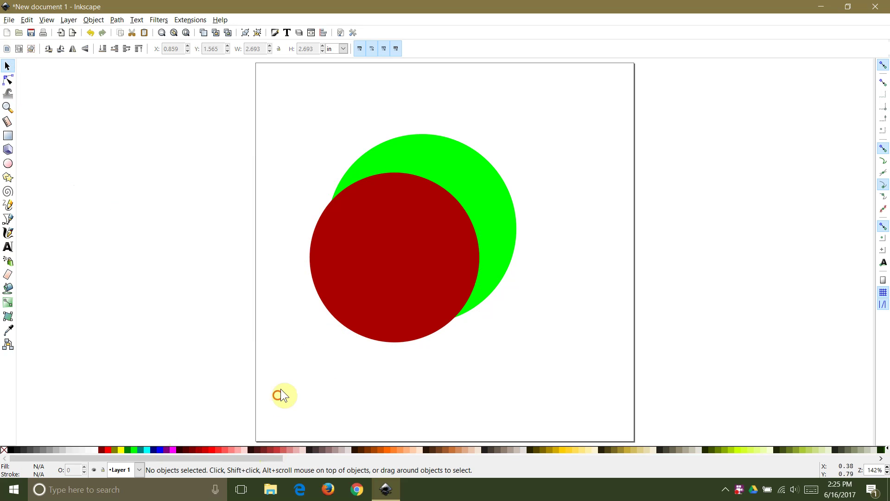
left_click_drag(431, 267, 453, 288)
left_click(266, 184)
Centre the red offset on the green circle horizontally and vertically with Align and Distribute
left_click_drag(252, 90, 559, 376)
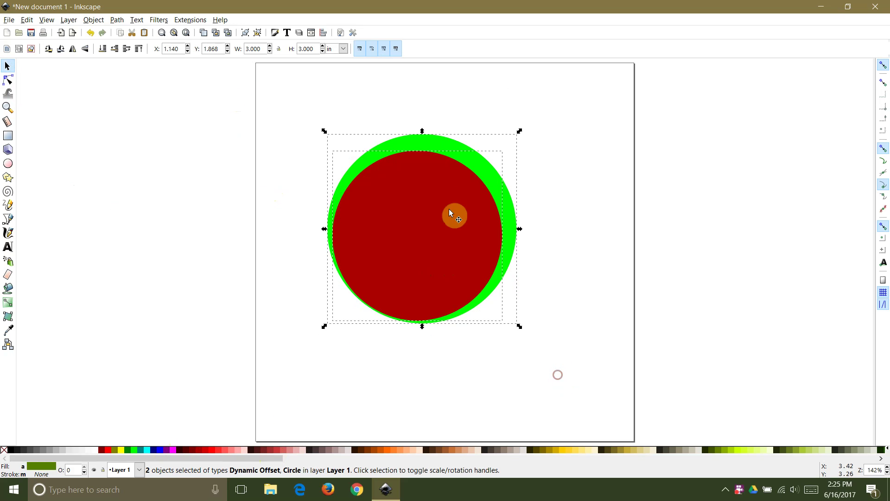
left_click(324, 33)
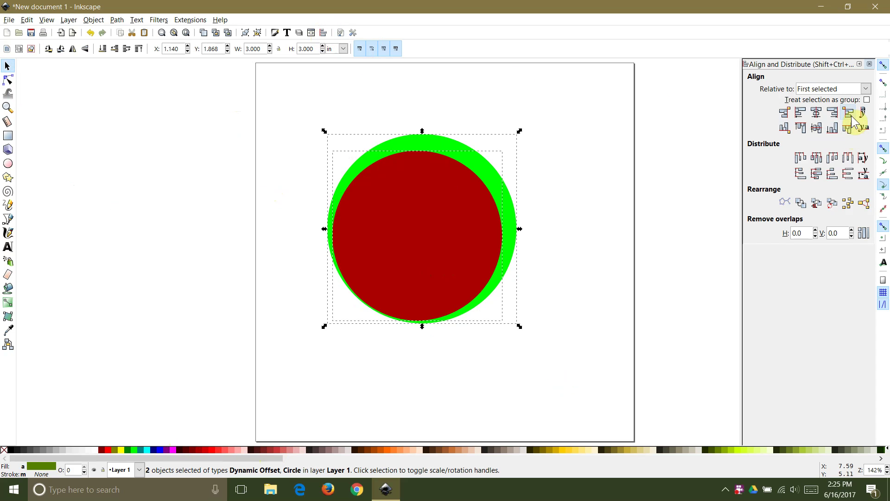
left_click(815, 115)
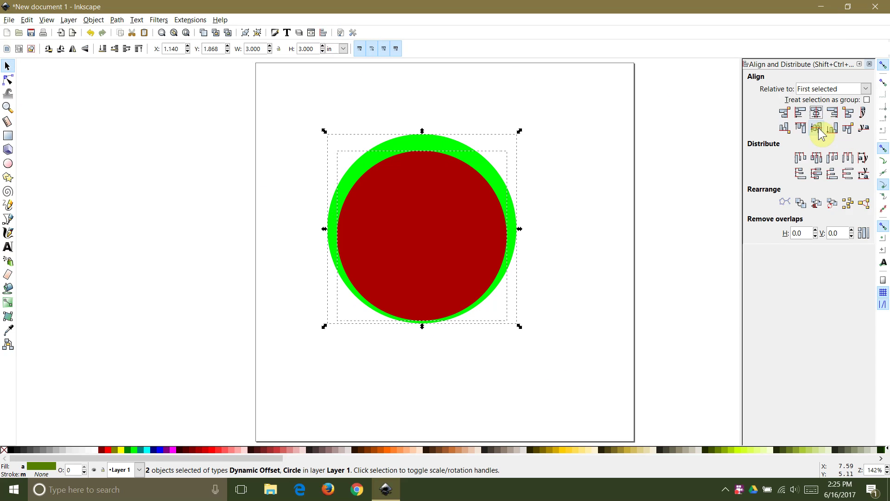
left_click(817, 127)
left_click(662, 195)
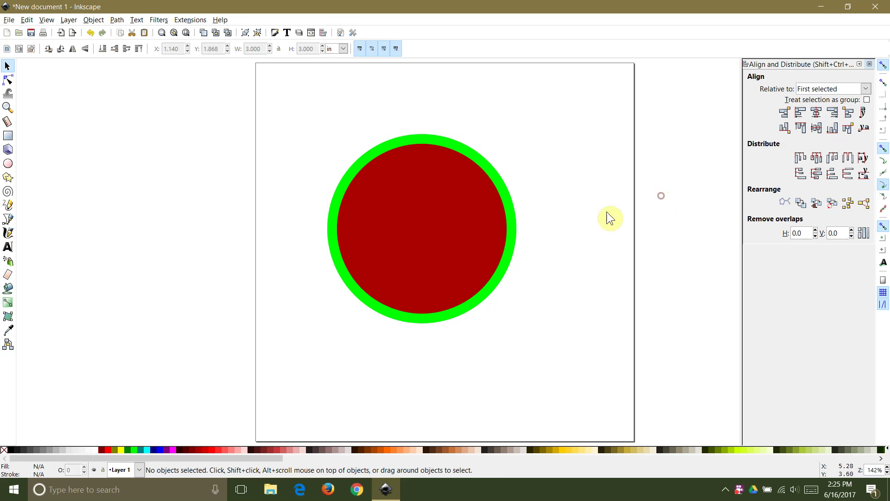
double_click(452, 229)
Adjust the red circle's offset handle so only a thin green rim remains
left_click_drag(424, 145, 426, 142)
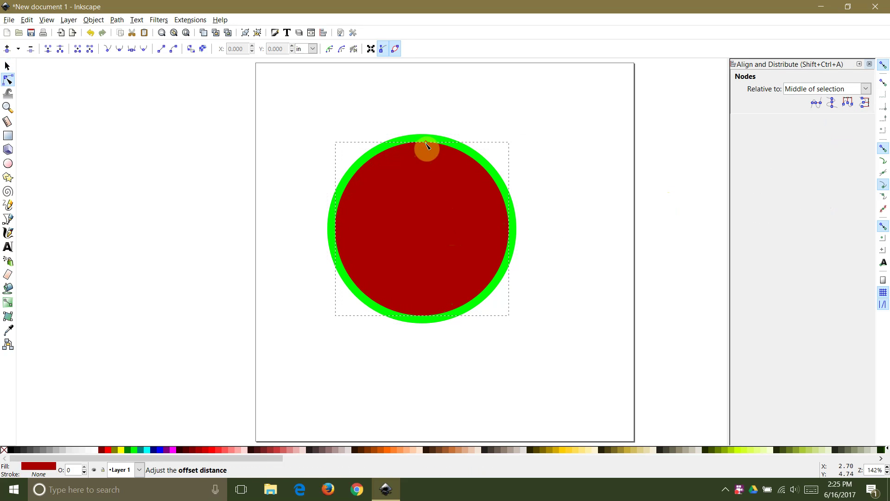
left_click(570, 167)
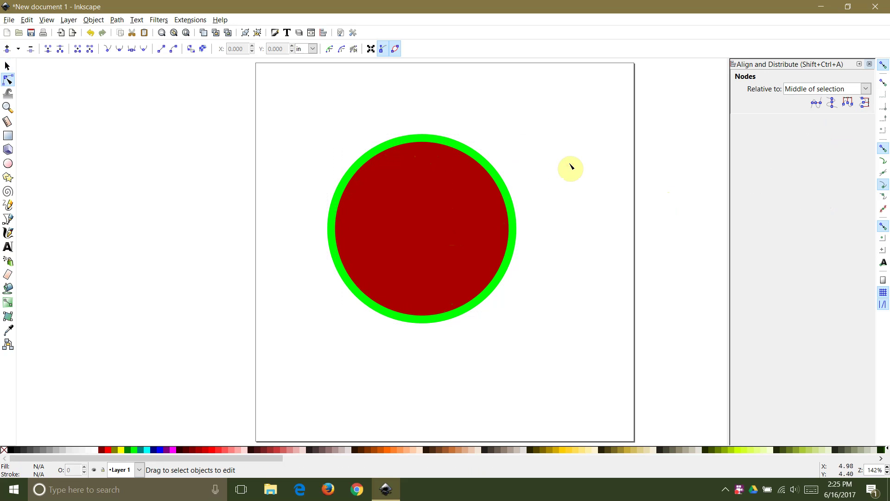
left_click(434, 209)
left_click(6, 66)
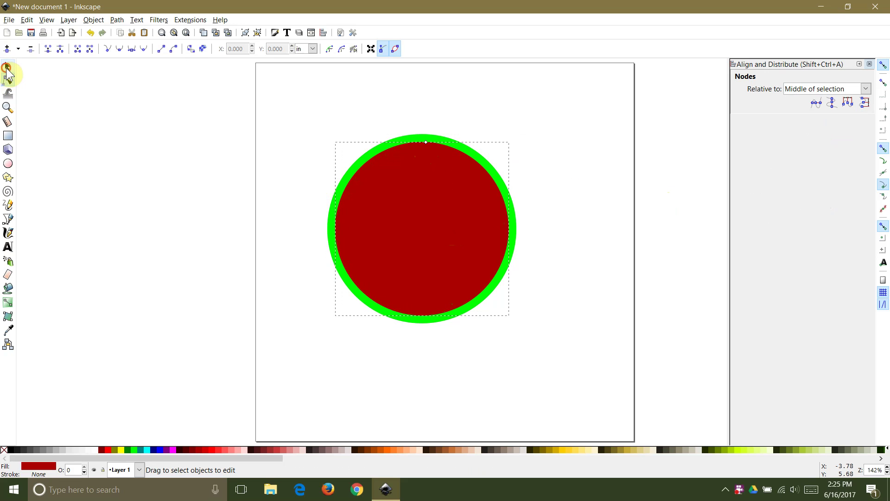
Give the inset circle No paint fill and a flat black stroke
left_click(870, 64)
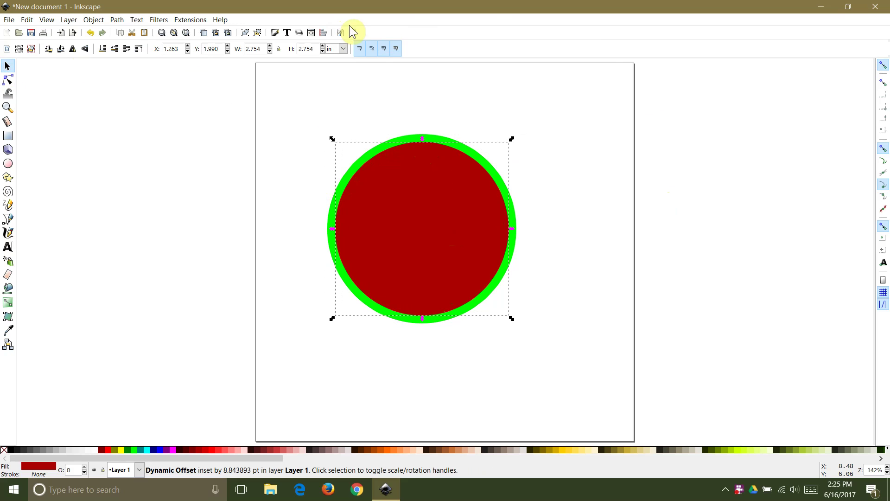
left_click(275, 33)
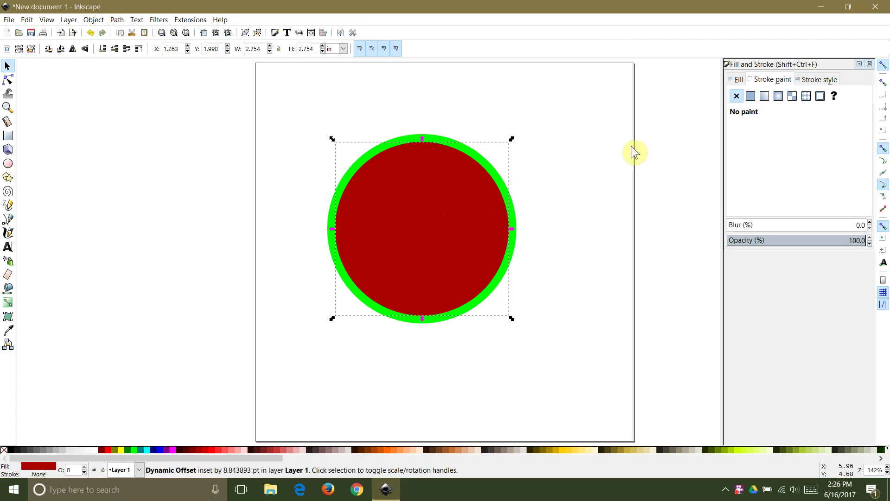
left_click(737, 81)
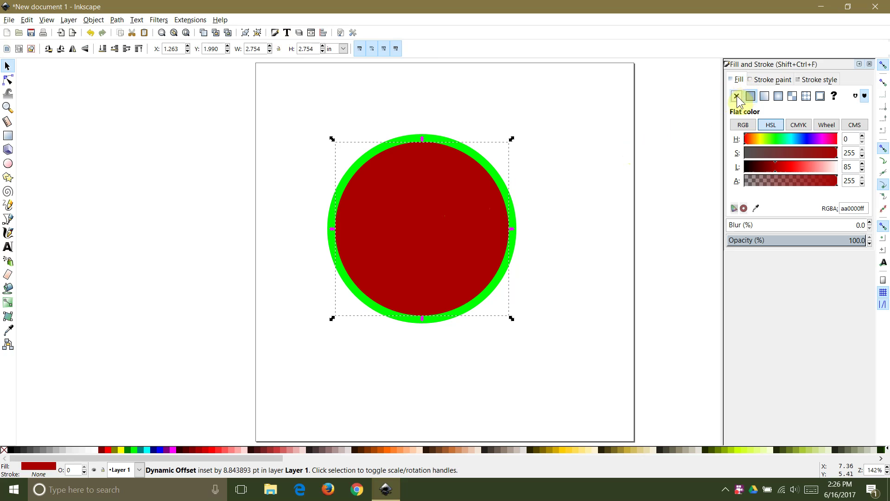
left_click(737, 96)
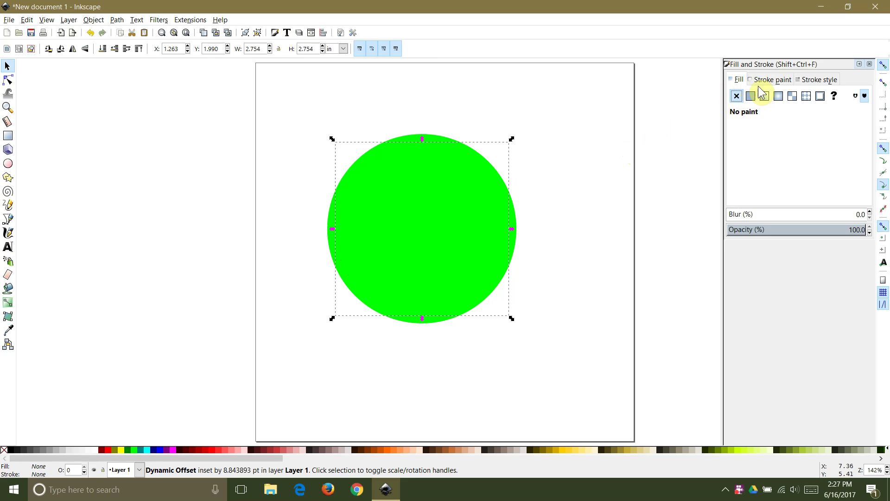
left_click(768, 79)
left_click(751, 96)
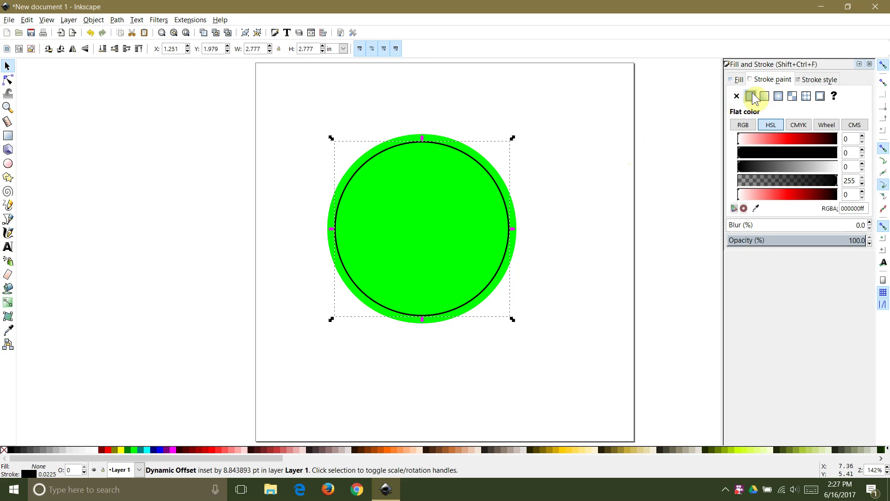
Set the inset circle's stroke width to 2 px with a dashed pattern
left_click(811, 80)
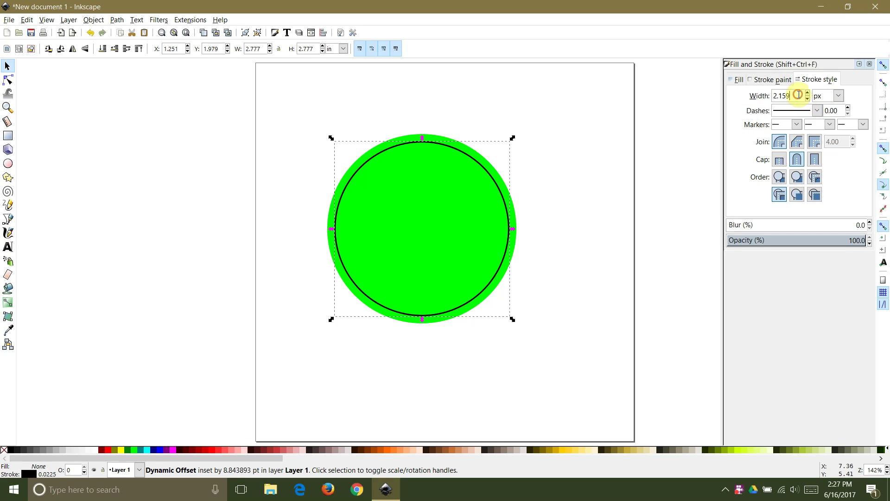
type("2")
key("Return")
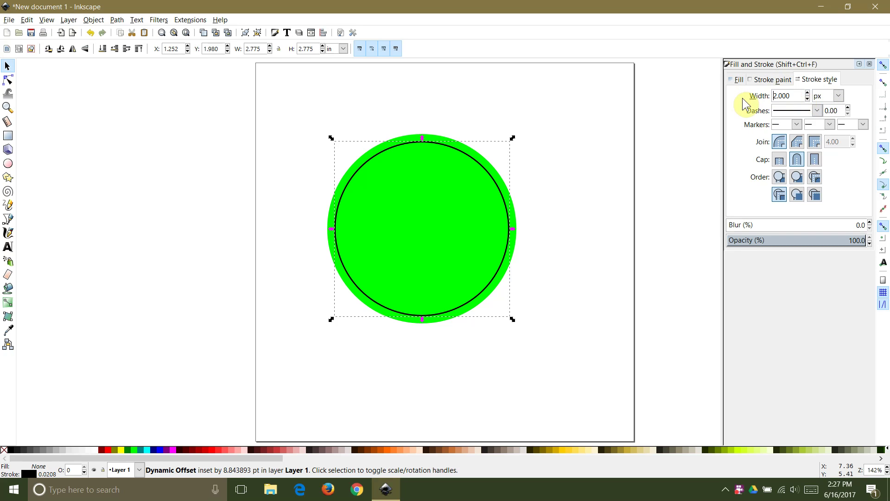
left_click(816, 110)
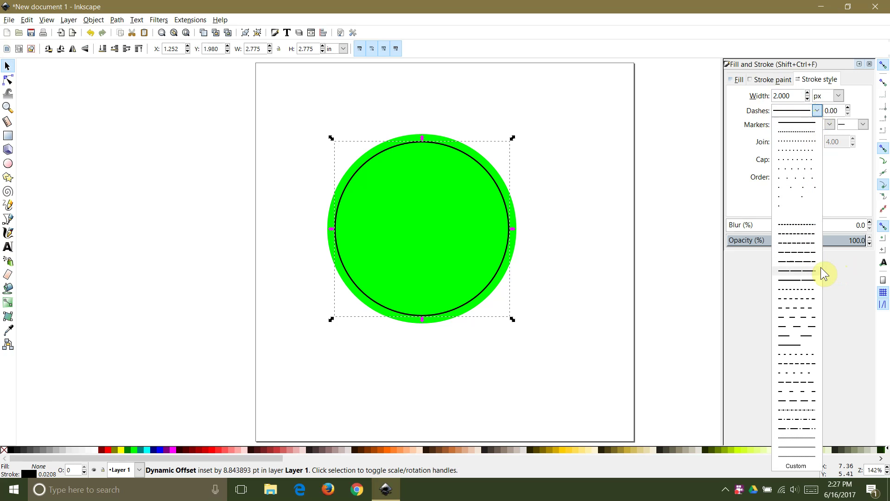
left_click(805, 310)
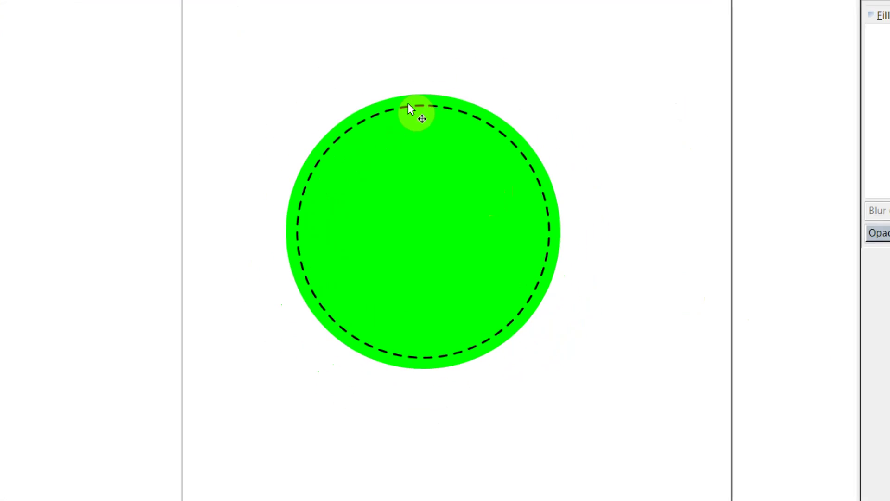
Convert the green outer circle to a path with Object to Path
left_click(409, 105)
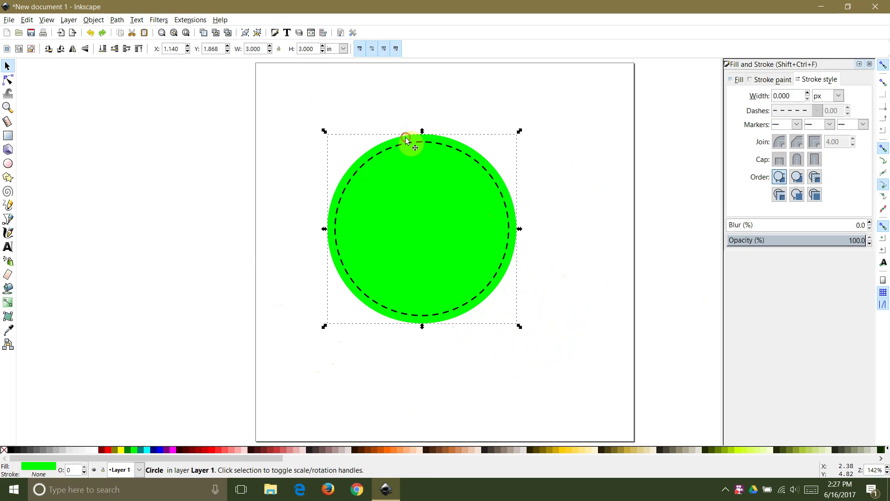
left_click(117, 19)
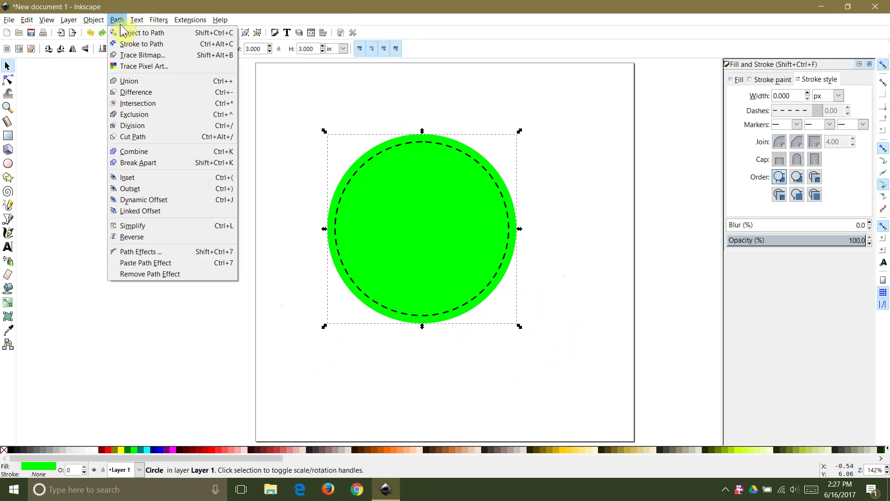
left_click(127, 33)
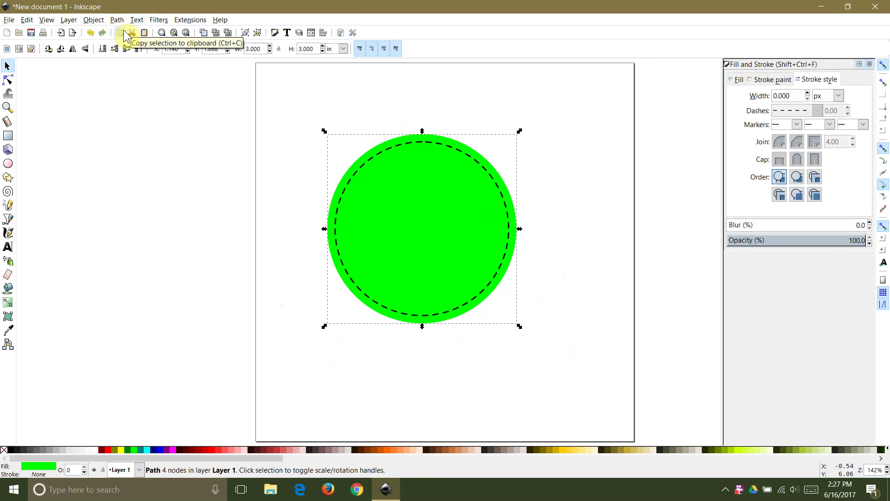
left_click(156, 139)
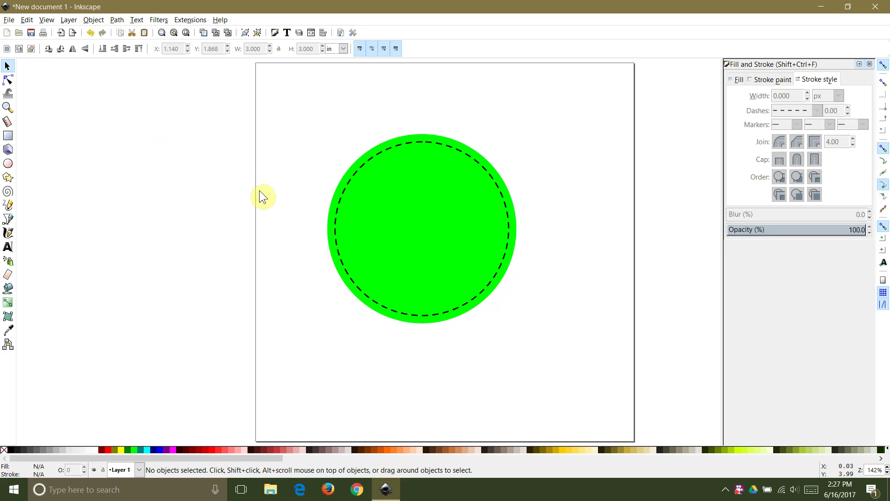
Convert the dashed inset circle to a path with Object to Path
left_click(348, 186)
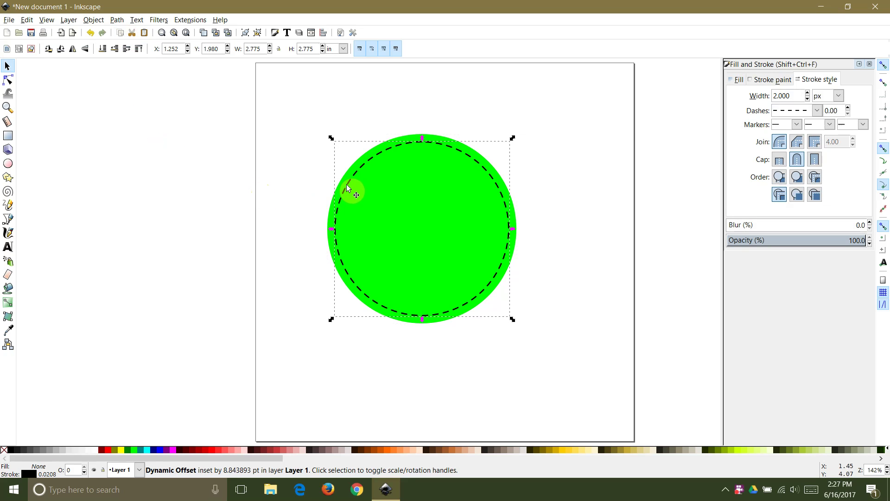
left_click(117, 19)
left_click(132, 33)
key("Escape")
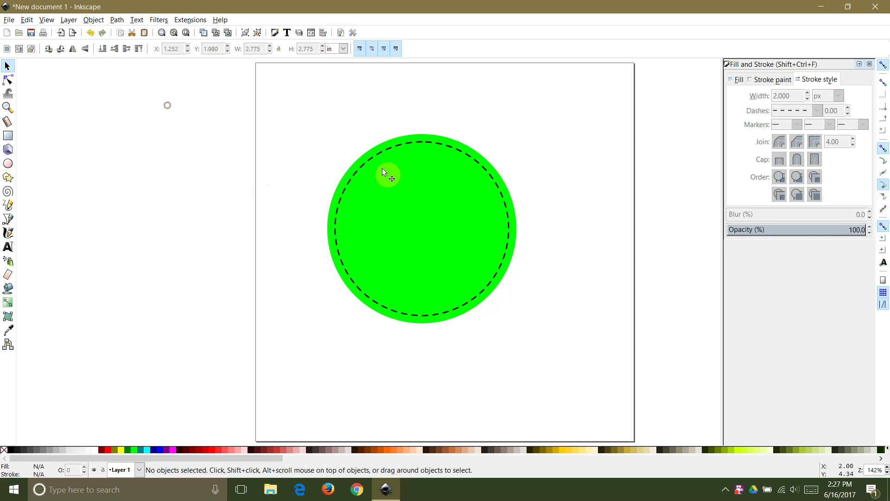
double_click(360, 168)
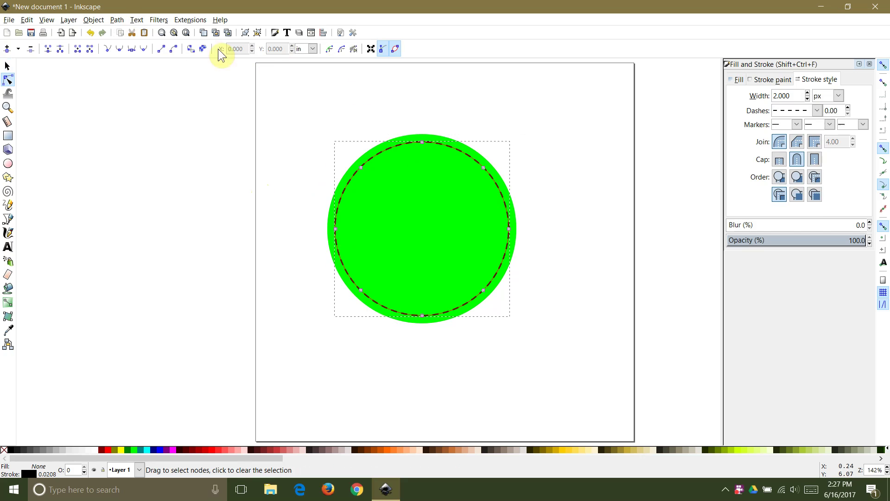
Apply Modify Path > Convert to Dashes to the inset path and zoom in to inspect the dashes
left_click(180, 21)
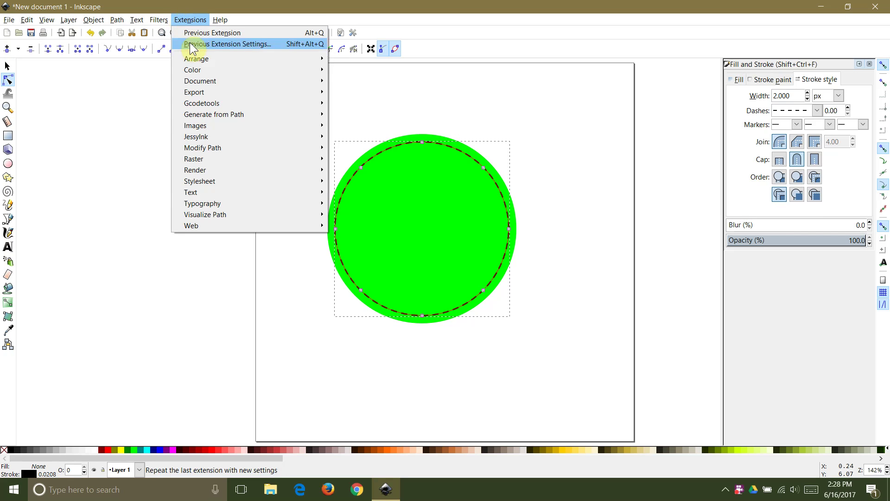
mouse_move(193, 149)
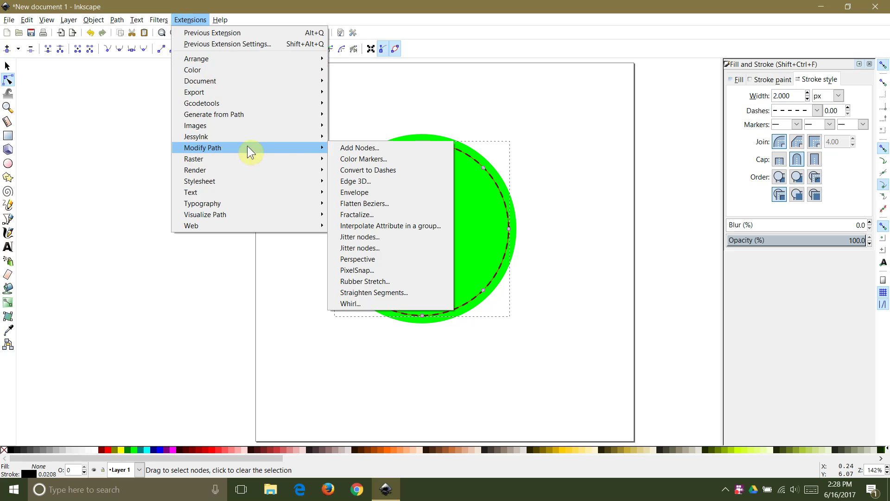
left_click(349, 173)
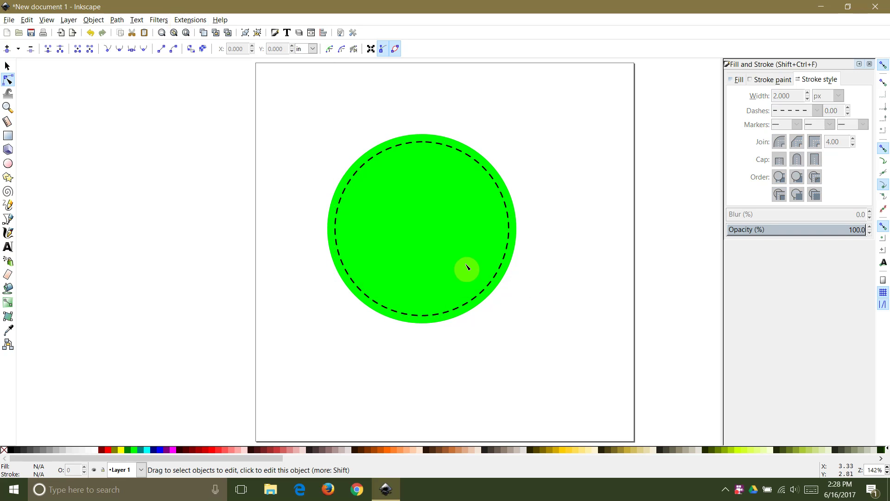
scroll(364, 176, "up", 2)
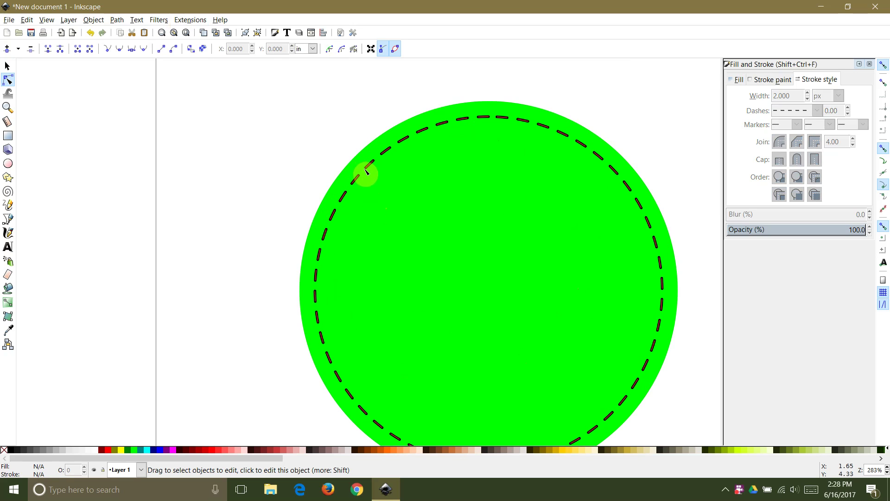
left_click(371, 167)
scroll(371, 167, "up", 4)
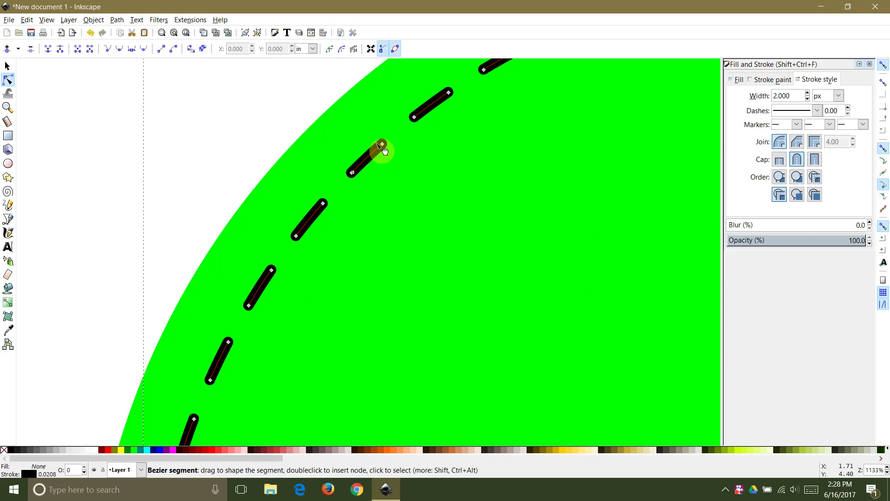
scroll(264, 274, "down", 5)
left_click(365, 180)
scroll(402, 238, "down", 5)
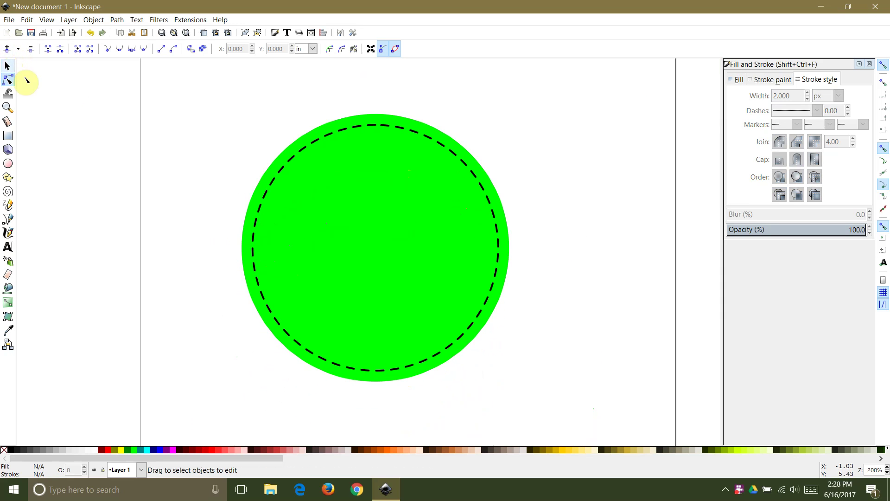
Combine the outer circle and all the dashes into one path
left_click_drag(111, 79, 648, 416)
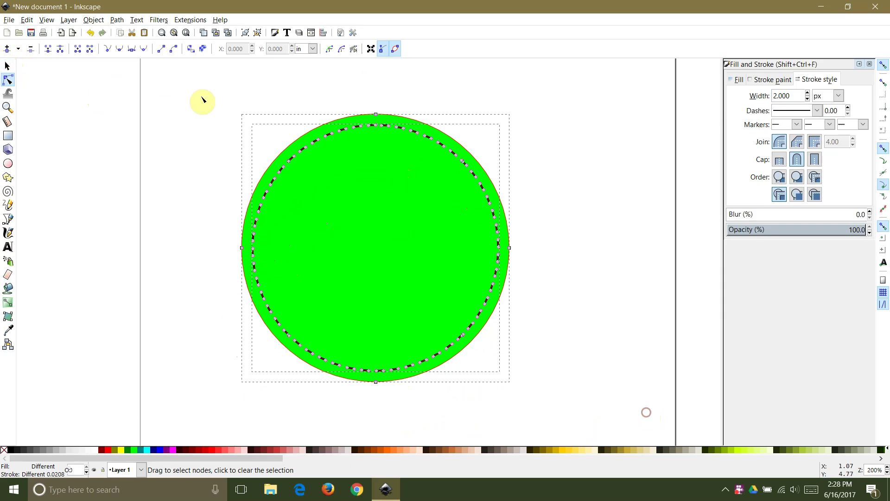
left_click(116, 20)
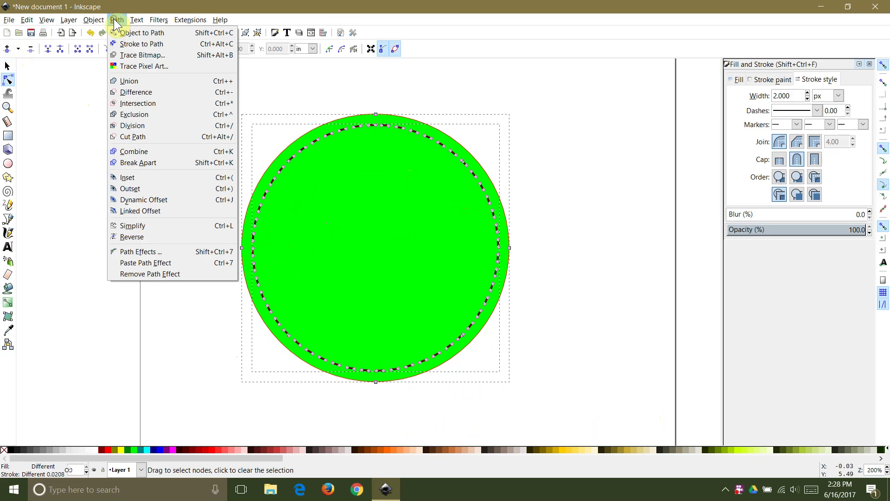
left_click(125, 151)
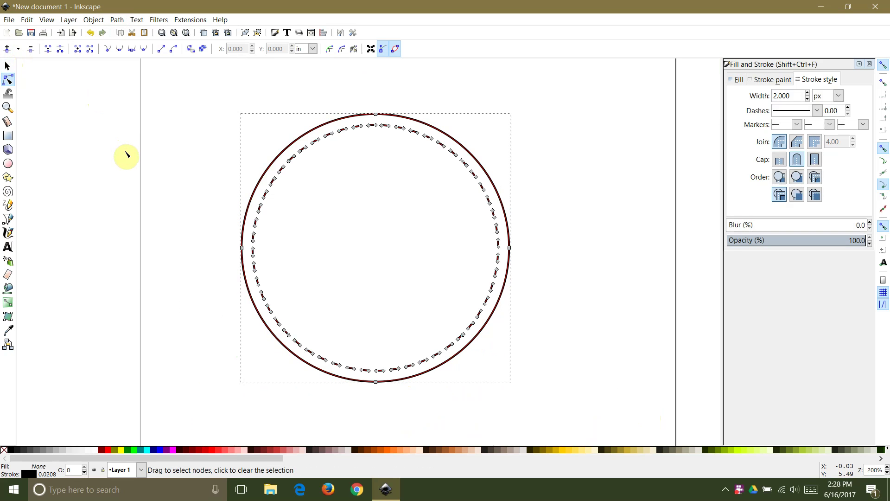
left_click(125, 153)
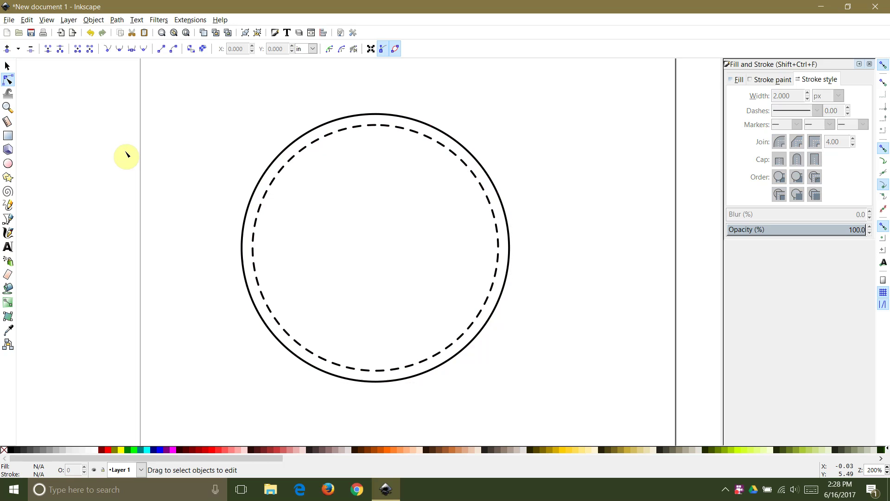
Fill the combined path light red #FFAAAA
left_click(7, 66)
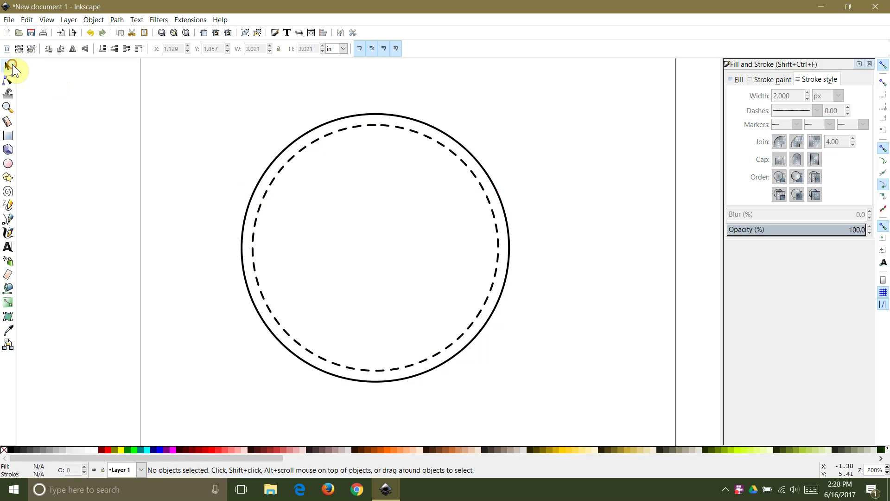
left_click(288, 170)
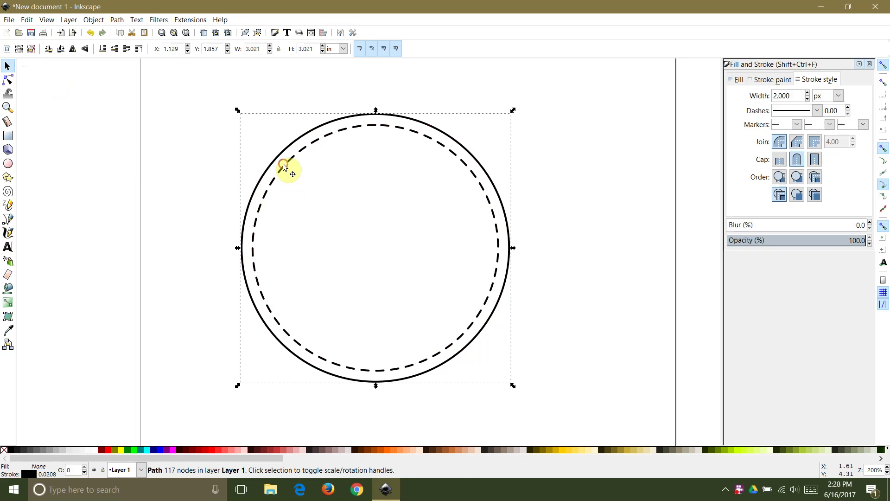
left_click(200, 450)
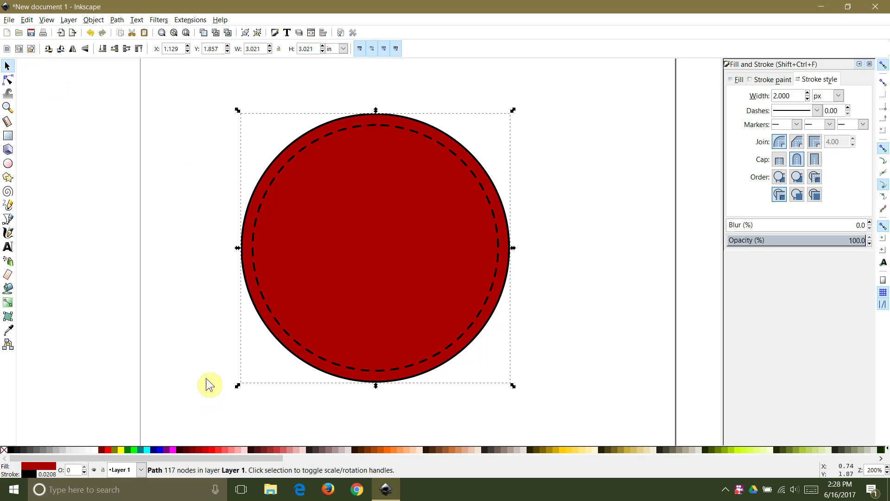
left_click(240, 450)
left_click(161, 303)
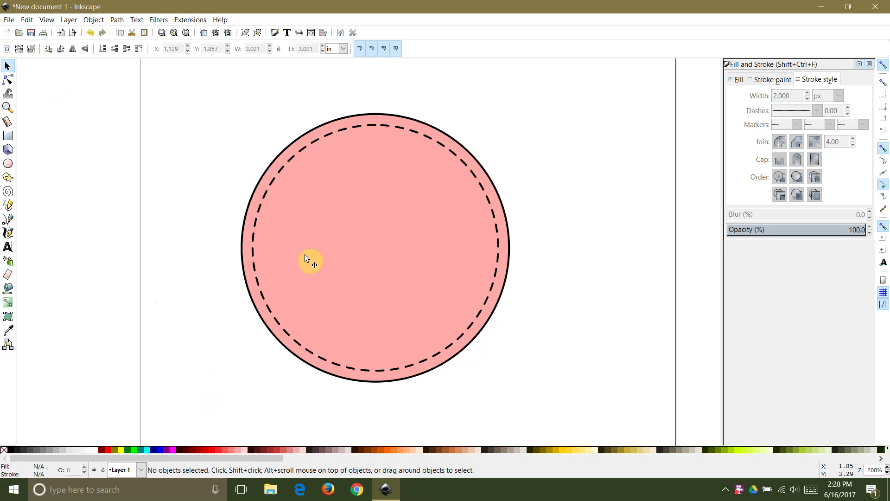